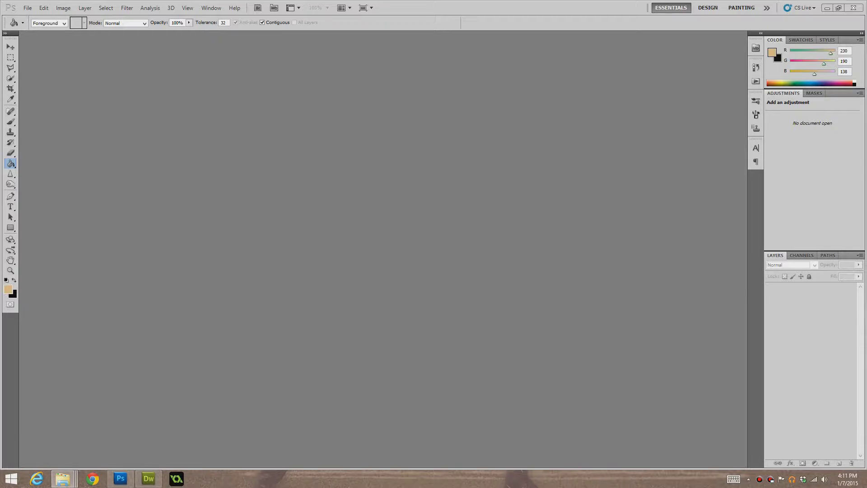
left_click(27, 8)
left_click(36, 17)
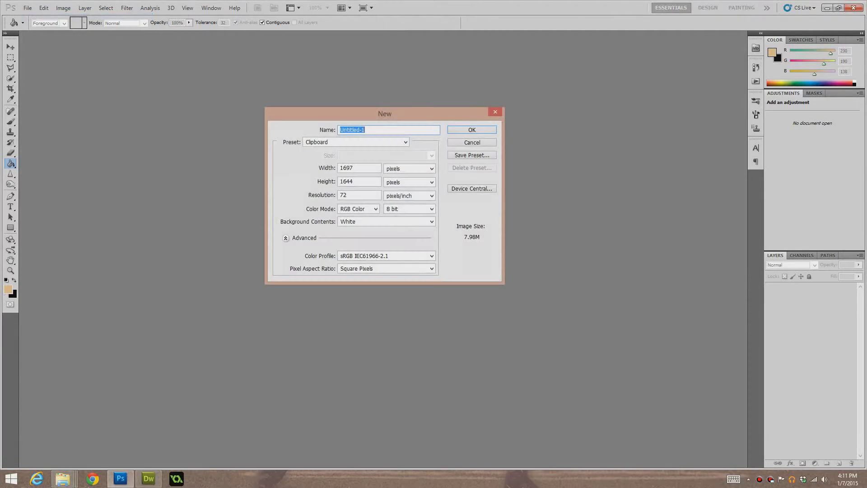
key("Tab")
key("Tab")
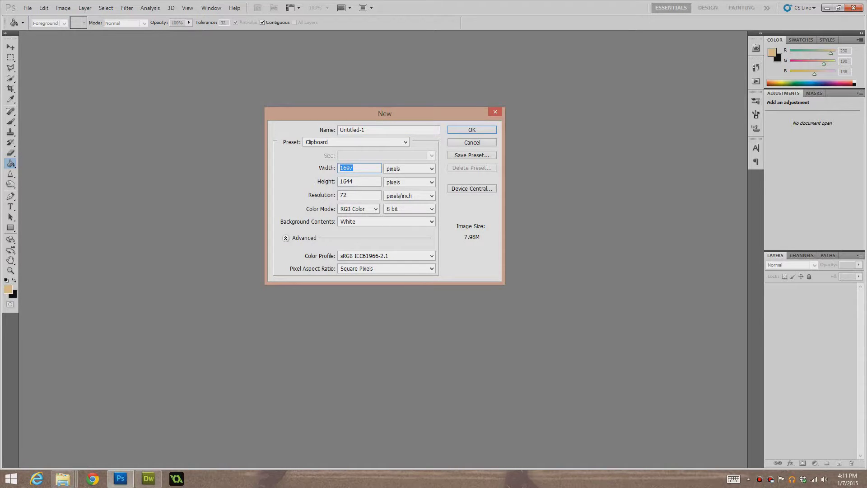
type("2880")
key("Tab")
key("Tab")
type("1800")
double_click(352, 168)
double_click(353, 181)
left_click(353, 168)
left_click_drag(354, 168, 339, 168)
left_click(367, 169)
left_click_drag(354, 168, 340, 168)
left_click_drag(355, 181, 339, 168)
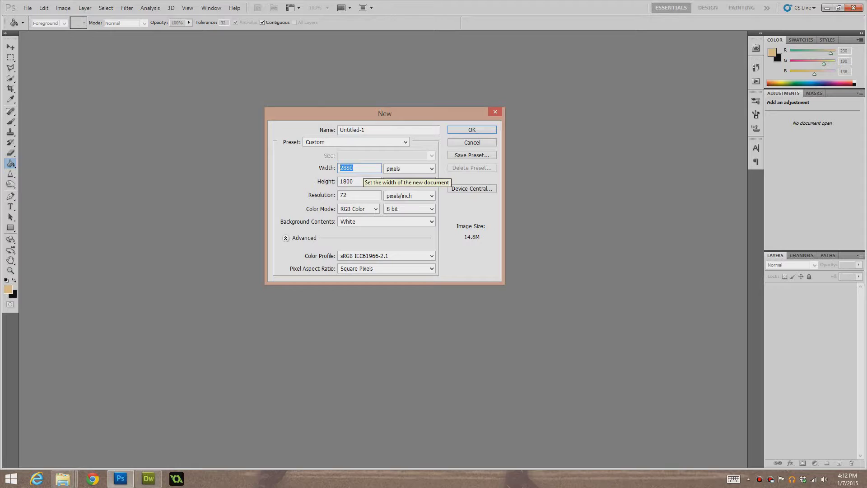
left_click(362, 168)
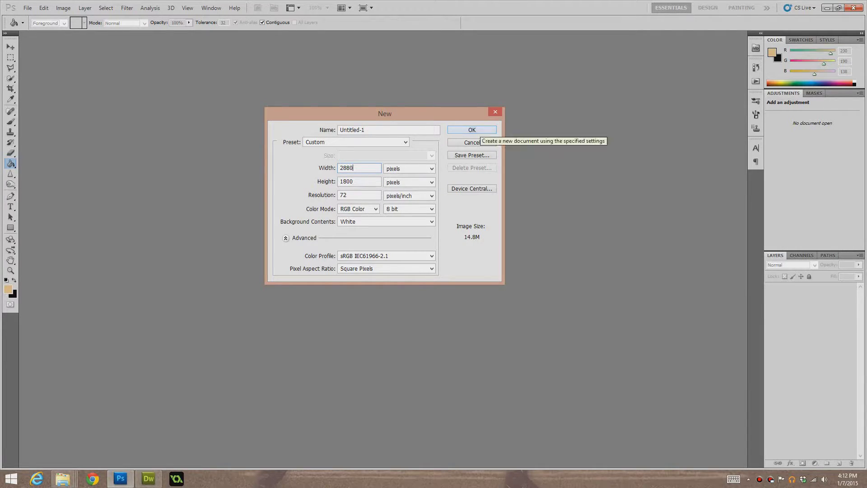
left_click(472, 130)
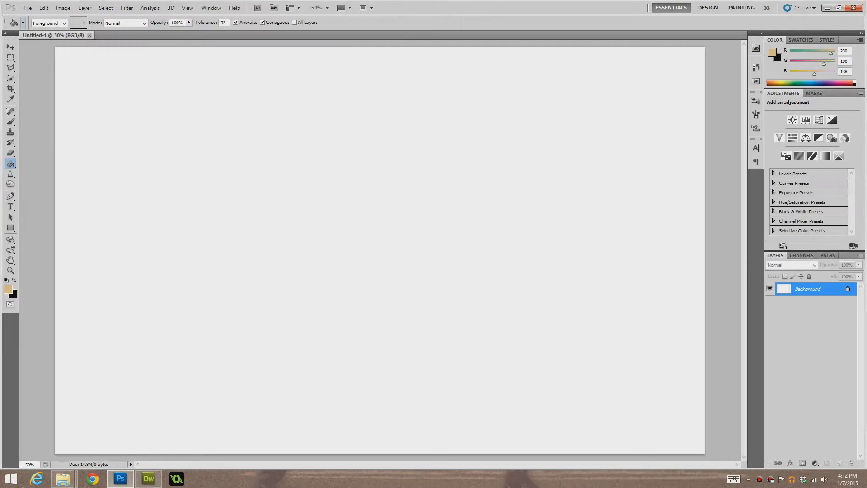
left_click(89, 34)
- Create a new white document 2880 pixels wide and 1800 pixels high at 300 pixels/inch
left_click(28, 8)
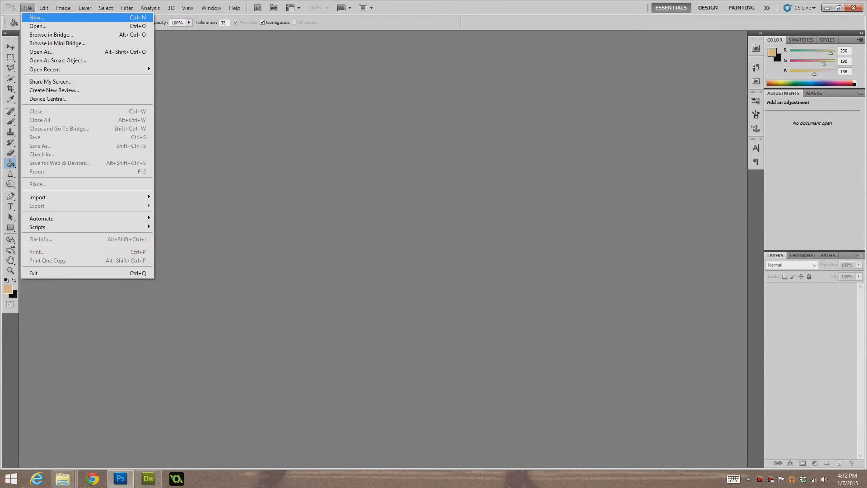
left_click(36, 17)
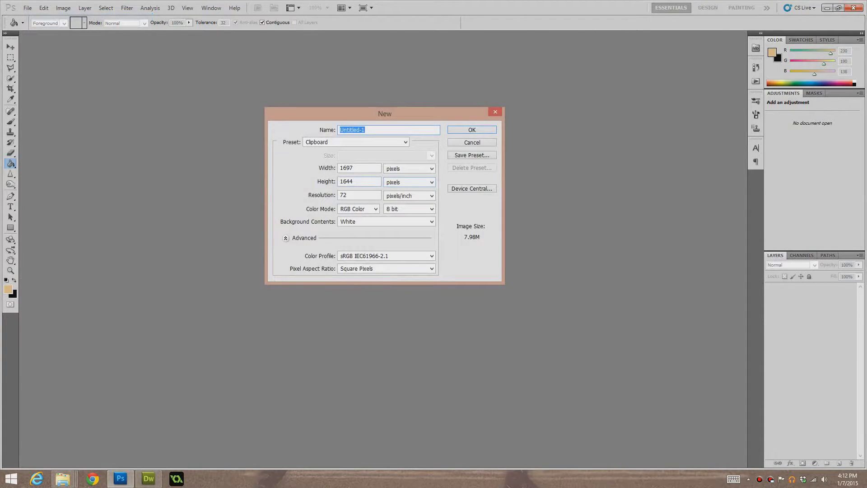
key("Tab")
type("2880")
key("Tab")
type("1800")
key("Tab")
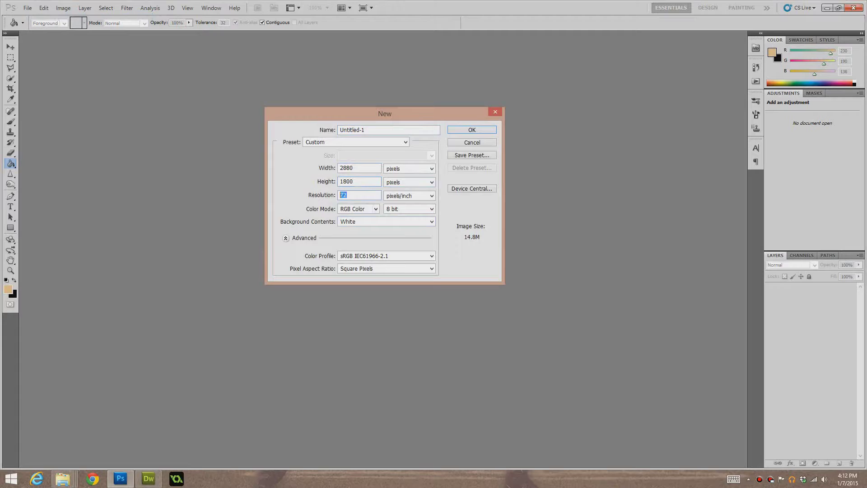
type("300")
key("Return")
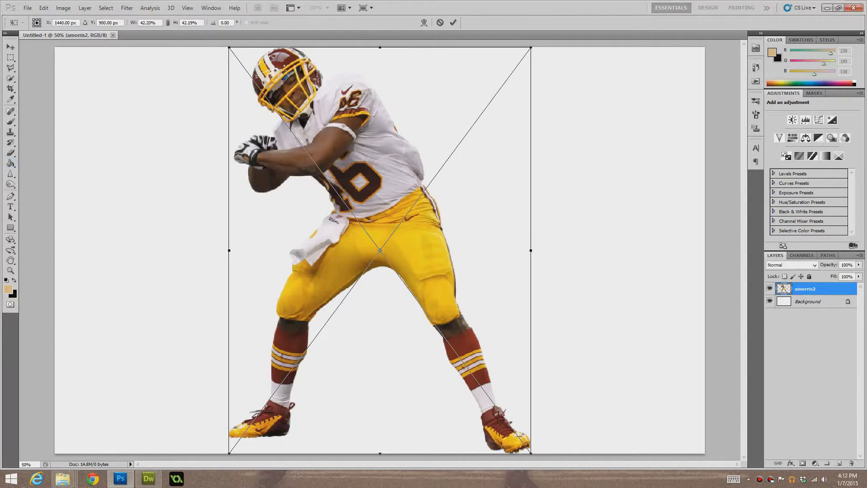
- Commit the placed amorris2 player image at its fitted size and rasterize its layer
key("Return")
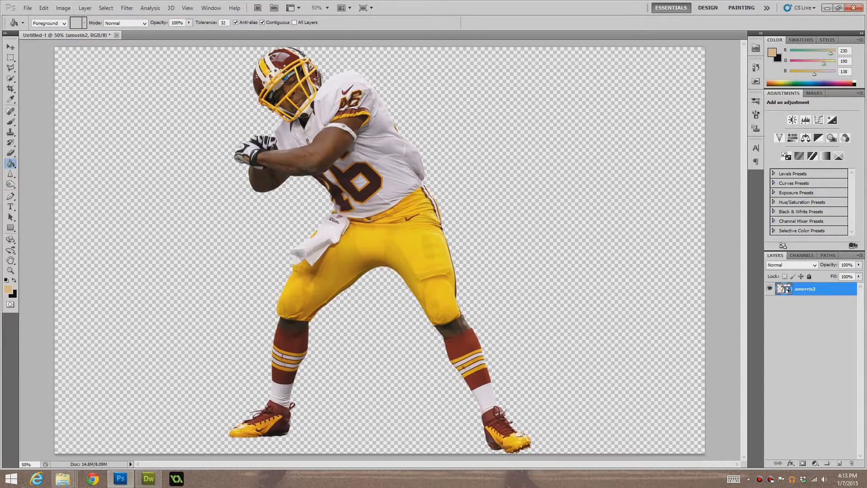
right_click(804, 290)
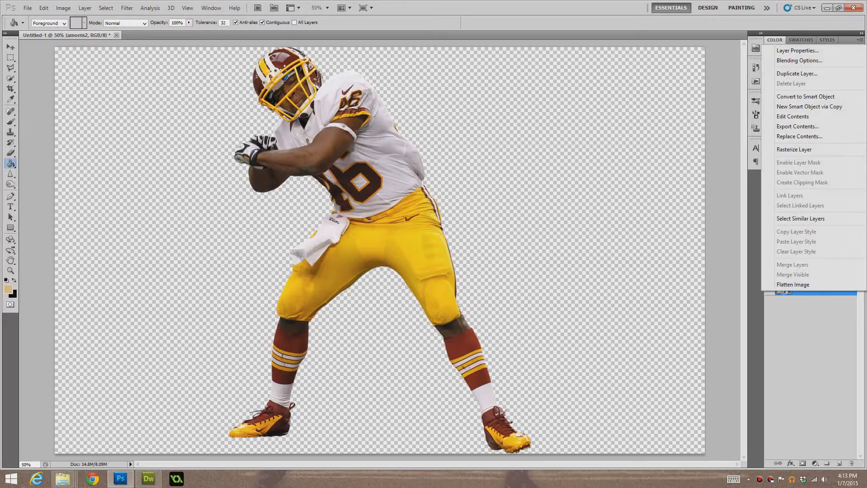
left_click(794, 149)
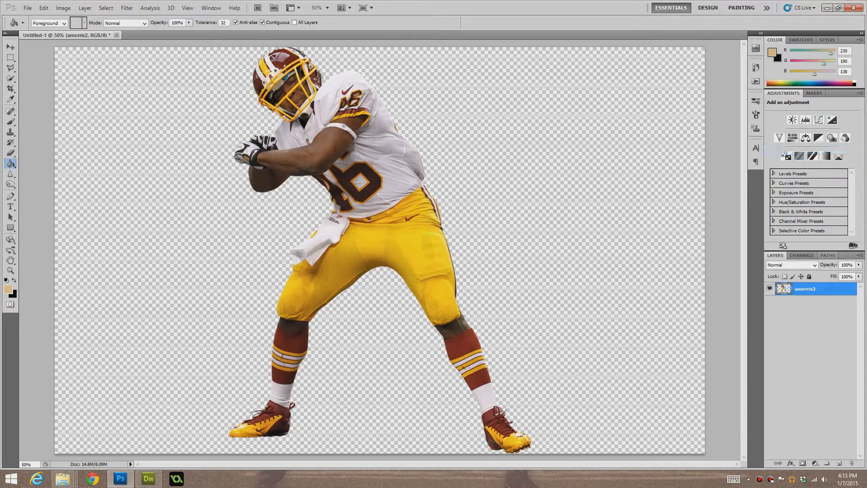
- Convert the amorris2 layer to a smart object and open its contents for editing
right_click(804, 289)
left_click(795, 137)
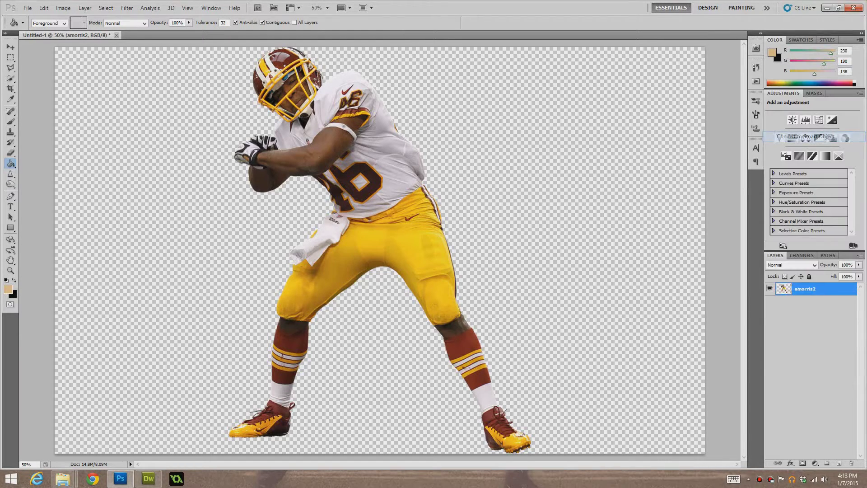
right_click(804, 289)
left_click(794, 149)
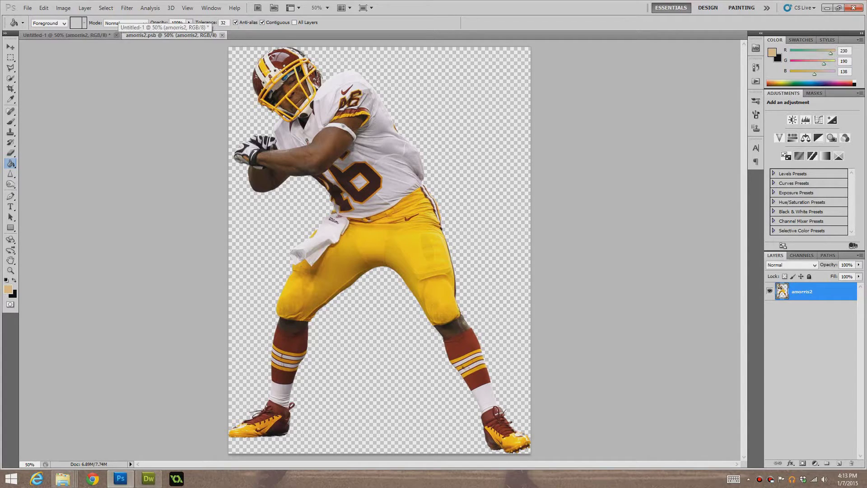
left_click(105, 35)
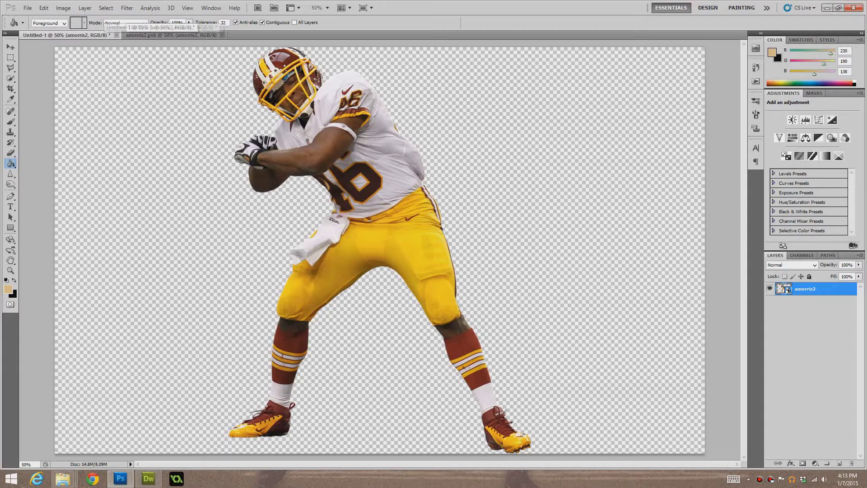
left_click(172, 35)
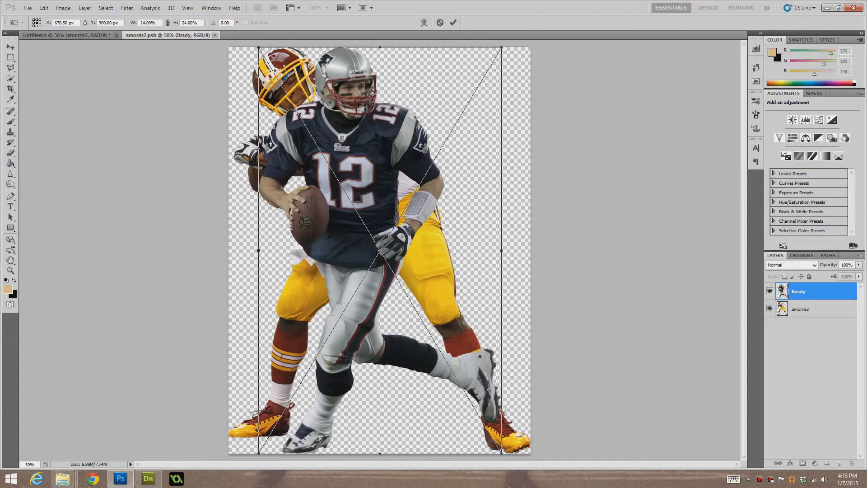
- Replace the amorris2 layer inside the smart object with the placed Brady image, and save and close the contents
key("Return")
left_click(800, 309)
key("Delete")
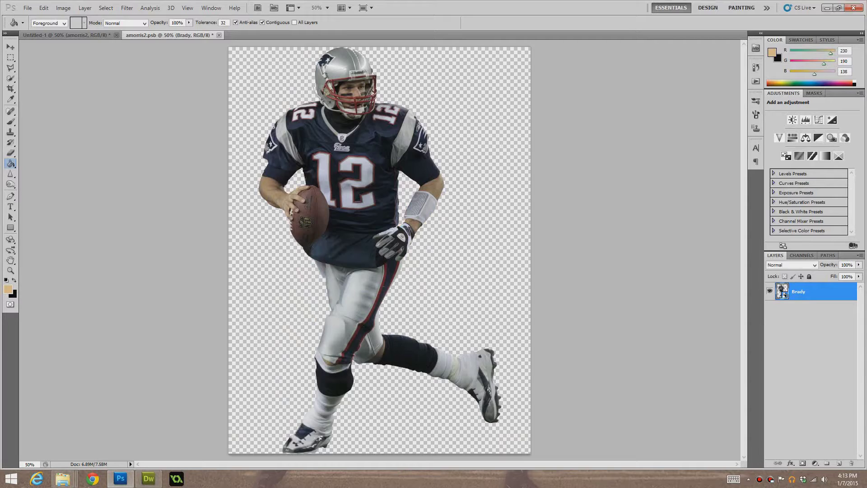
key("ctrl+s")
left_click(215, 34)
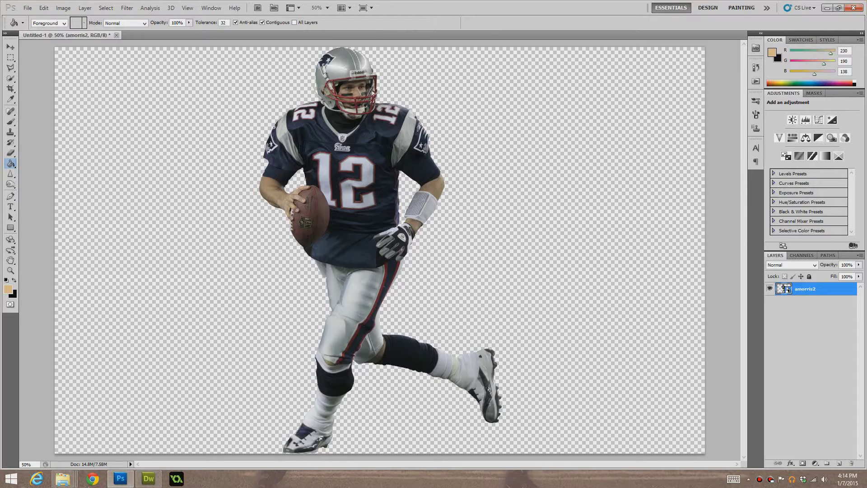
right_click(784, 289)
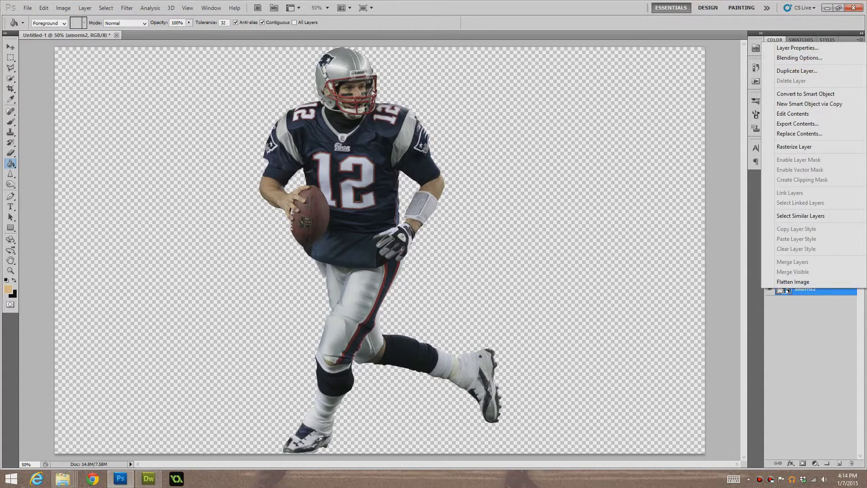
key("Escape")
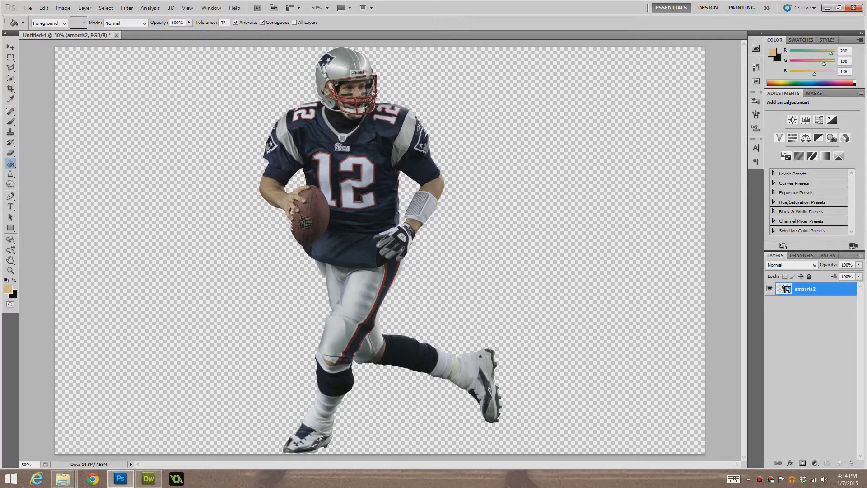
- Apply the Topaz Adjust 5 filter to the smart object with the HDR - Sketch preset from the Stylized Collection
left_click(127, 8)
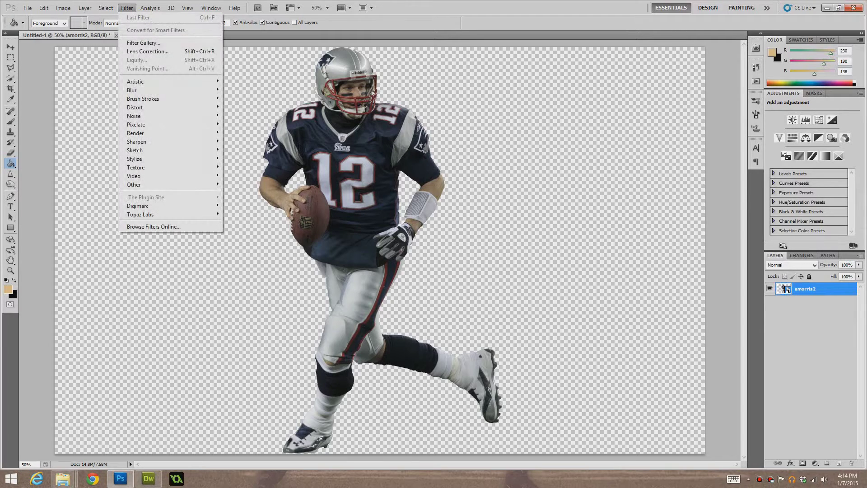
mouse_move(158, 214)
left_click(249, 214)
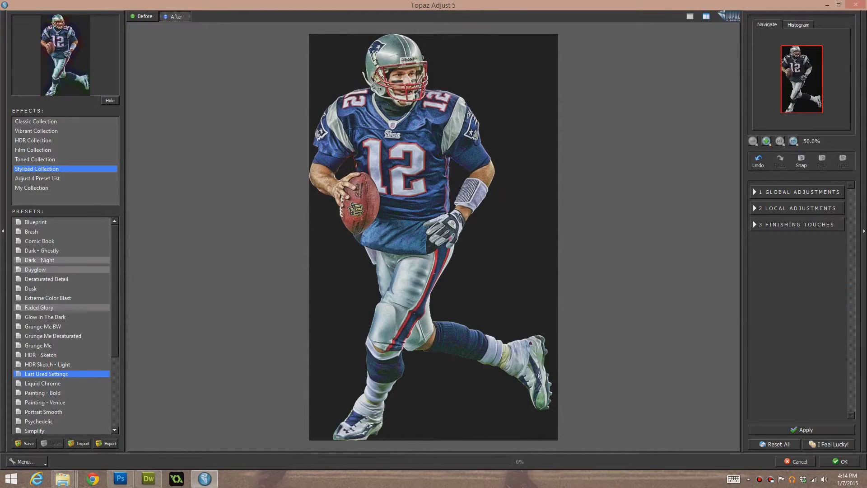
left_click(50, 355)
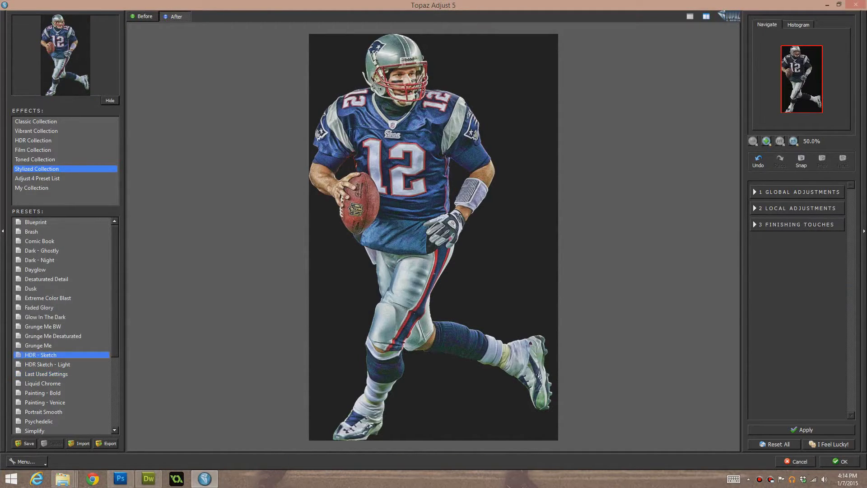
left_click(840, 461)
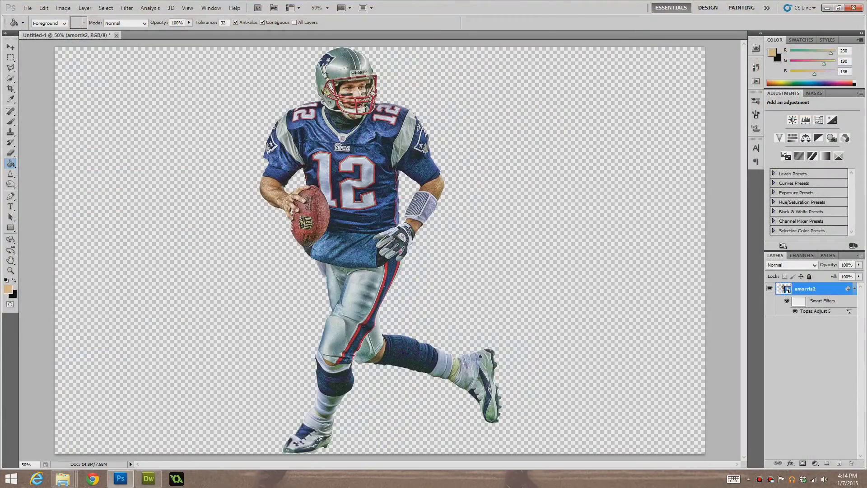
- Apply the Topaz DeNoise 5 filter to the smart object with the RAW - light preset
left_click(127, 7)
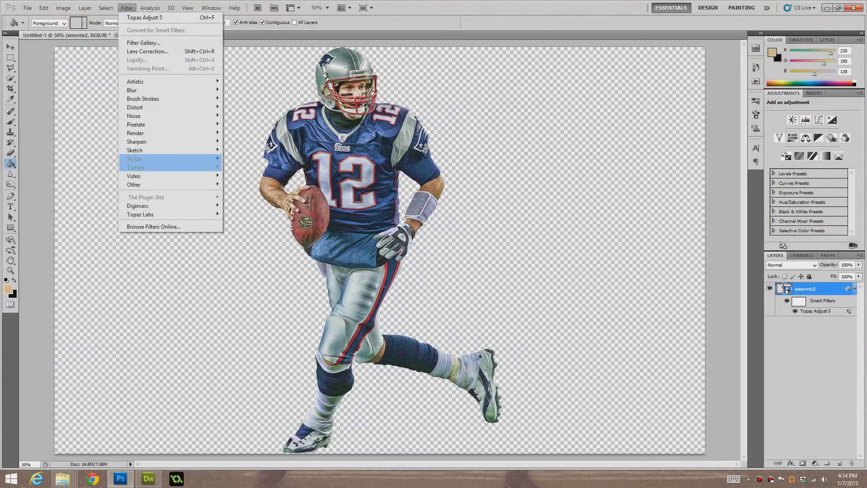
mouse_move(149, 214)
left_click(251, 256)
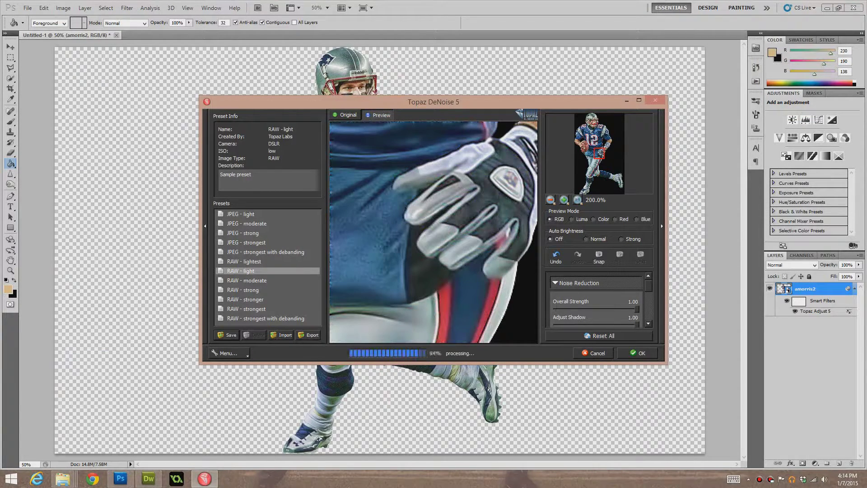
key("Return")
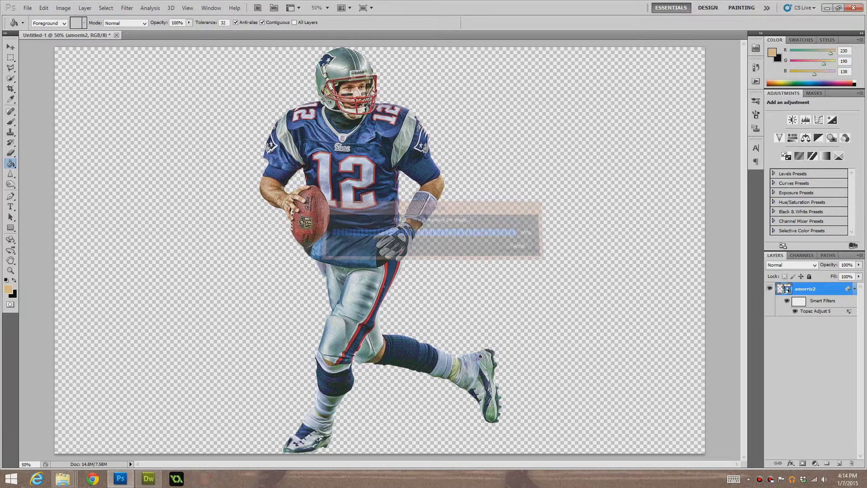
- Apply a second Topaz Adjust 5 filter to the smart object using the HDR Collection effects
left_click(127, 7)
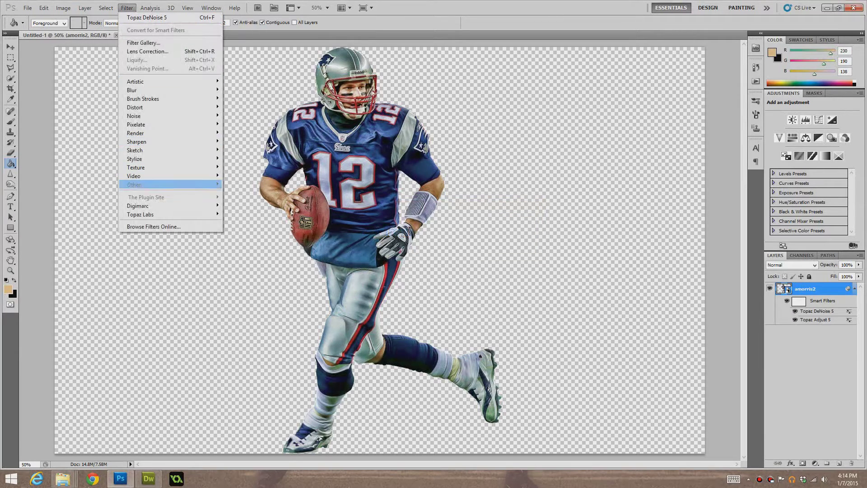
mouse_move(212, 214)
left_click(249, 213)
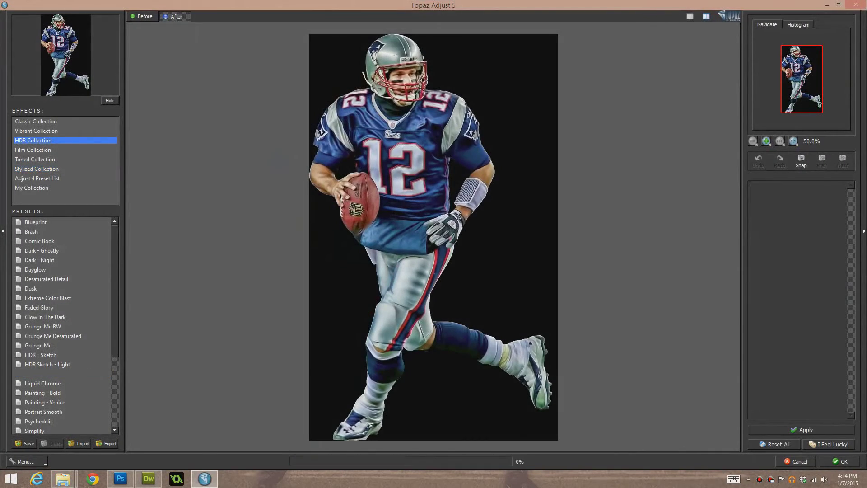
left_click(51, 308)
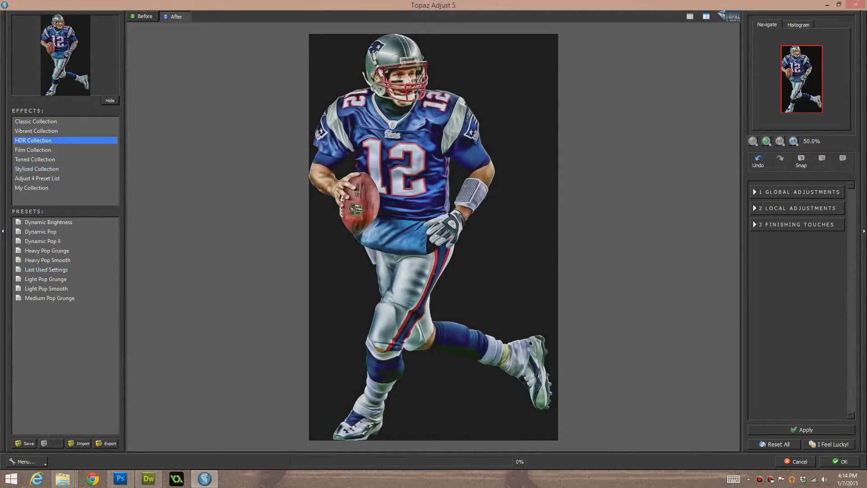
left_click(841, 461)
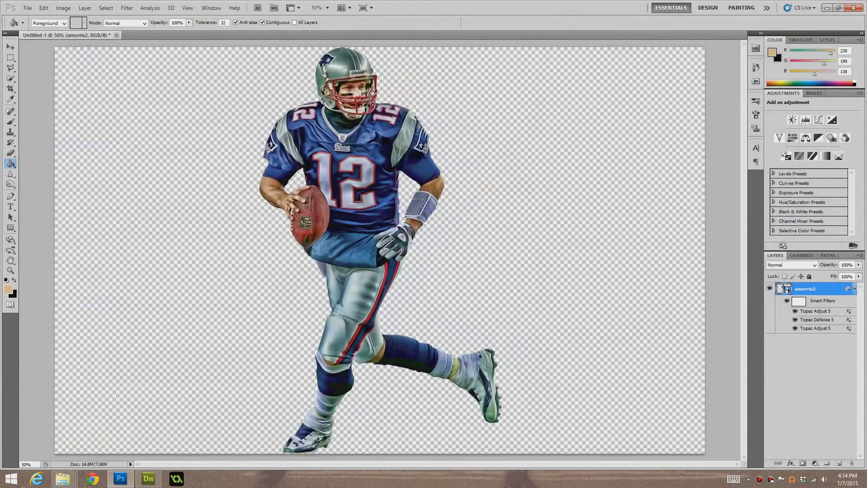
- Collapse the smart filter list and examine the original Brady image inside the smart object, closing the contents again
left_click(855, 289)
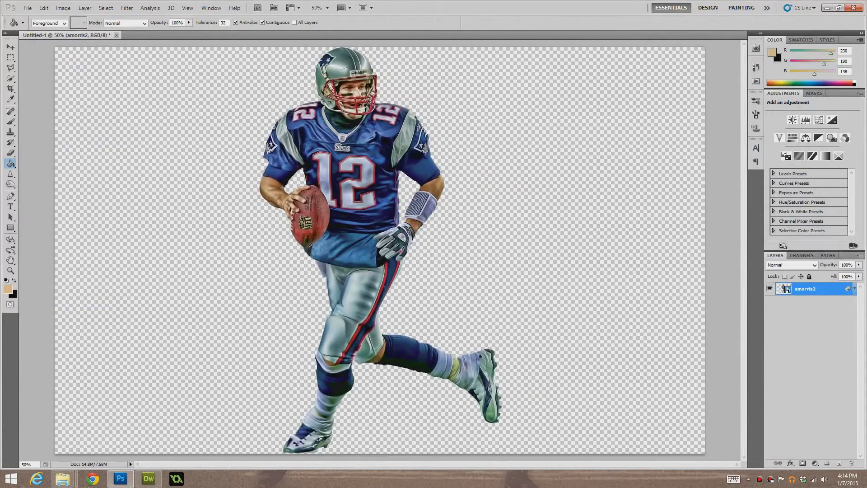
double_click(783, 289)
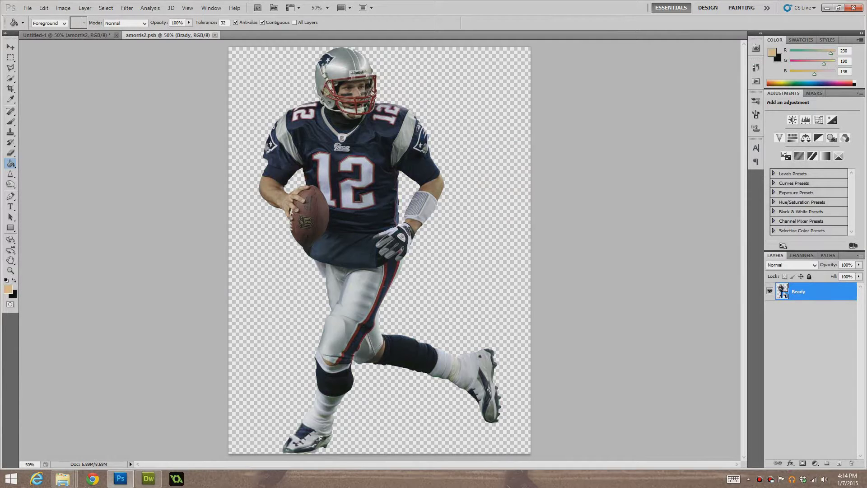
left_click(215, 35)
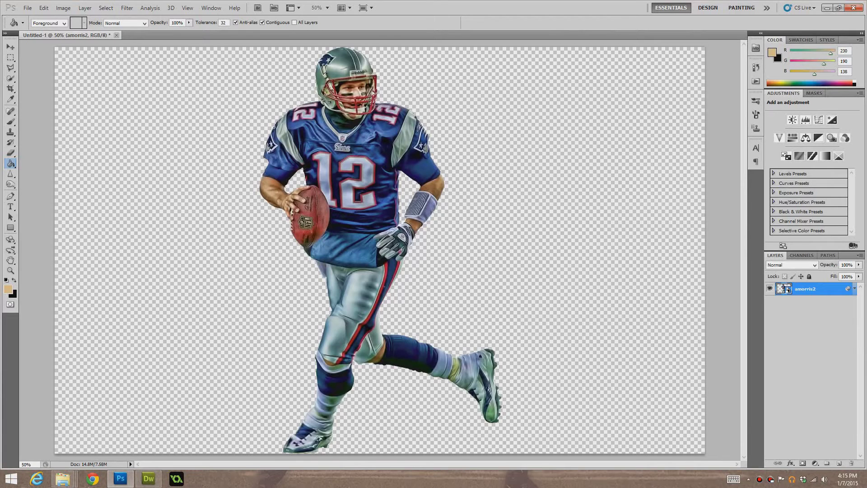
- Replace the Brady layer inside the smart object with the placed amorris2 image, save the contents, and check them once more
double_click(783, 289)
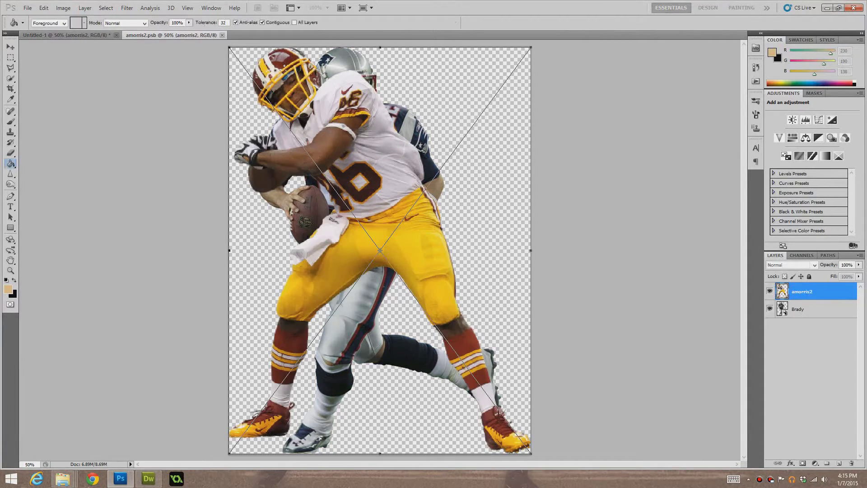
key("Return")
left_click(798, 310)
key("Delete")
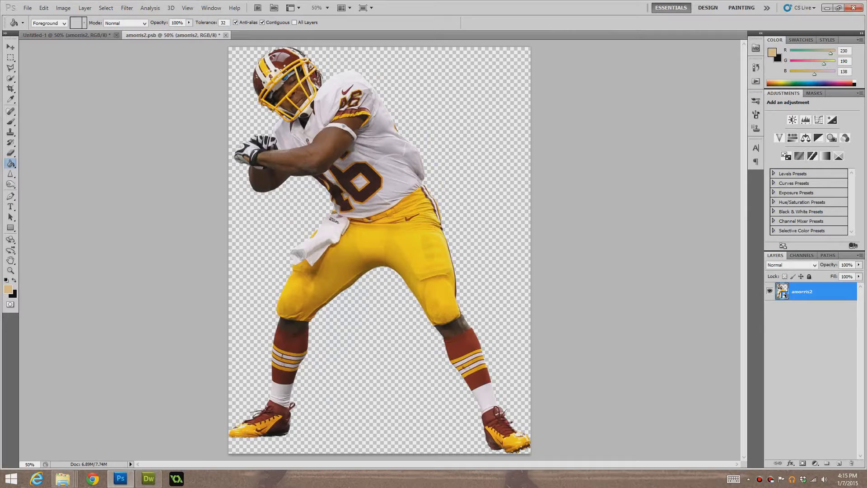
key("ctrl+f")
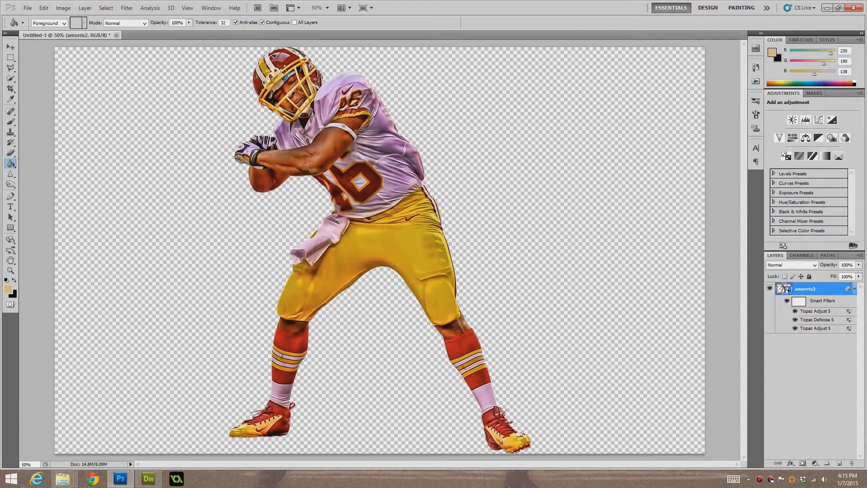
double_click(784, 288)
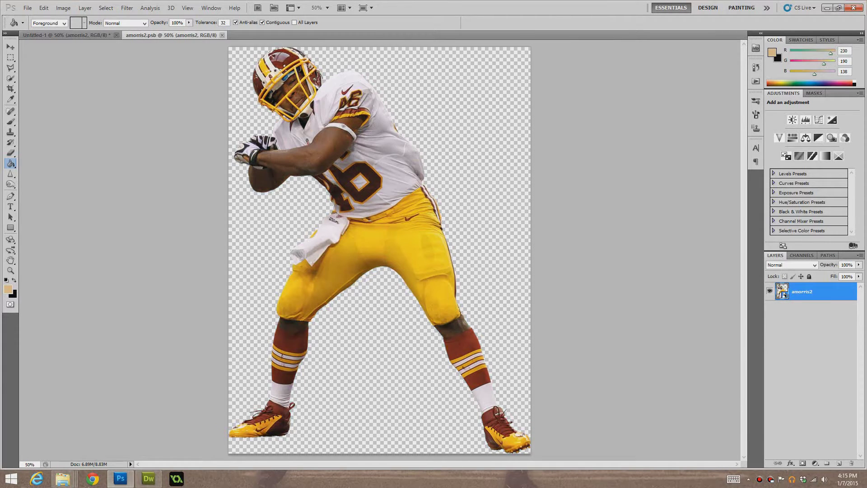
left_click(222, 34)
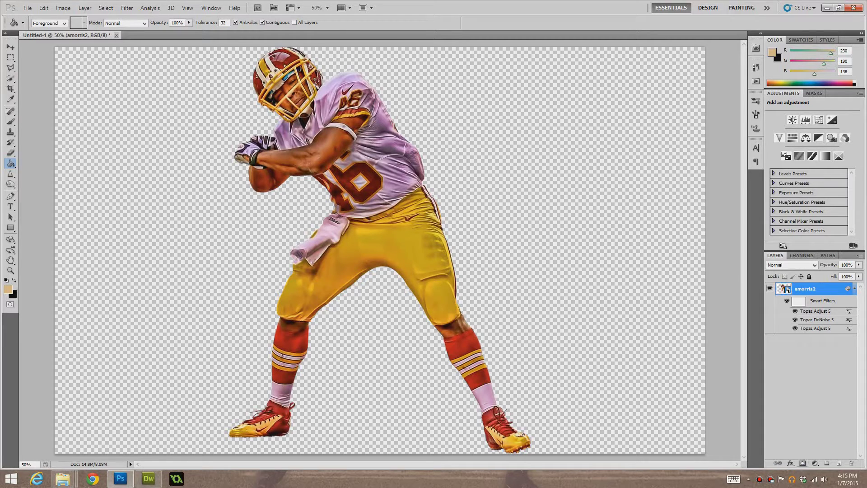
- Add a layer mask to the smart object and fade the player horizontally with a linear gradient
left_click(803, 464)
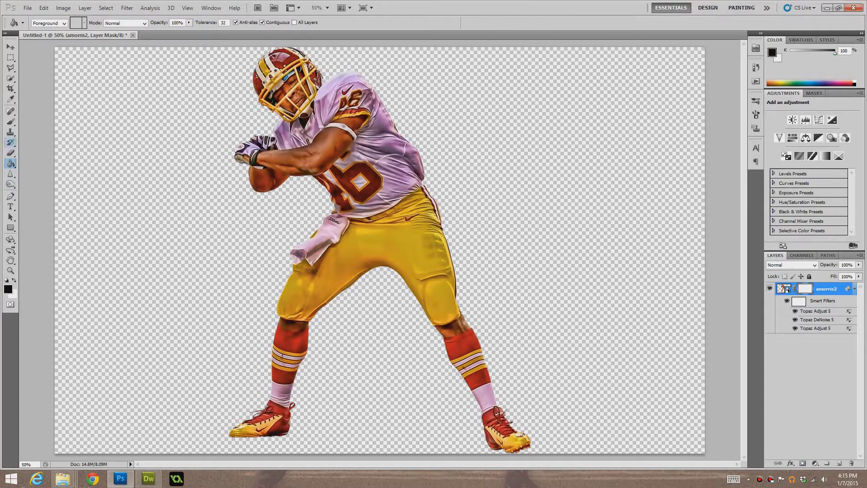
left_click(11, 163)
left_click(47, 162)
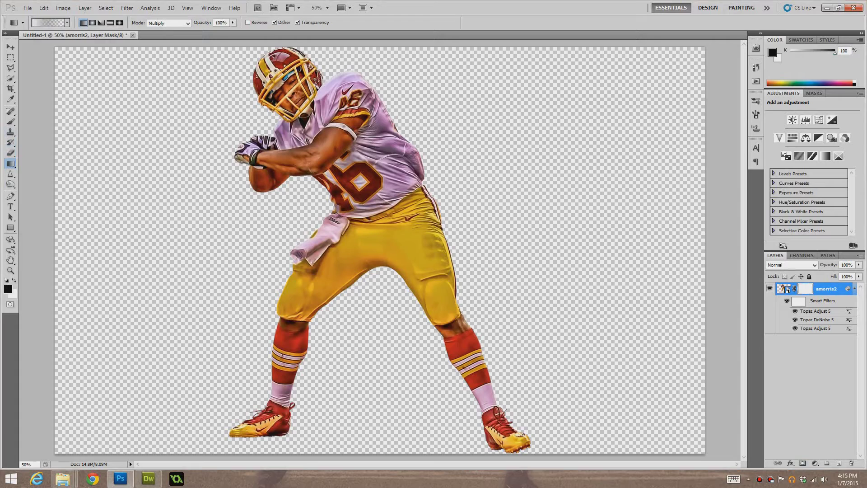
left_click_drag(33, 228, 546, 227)
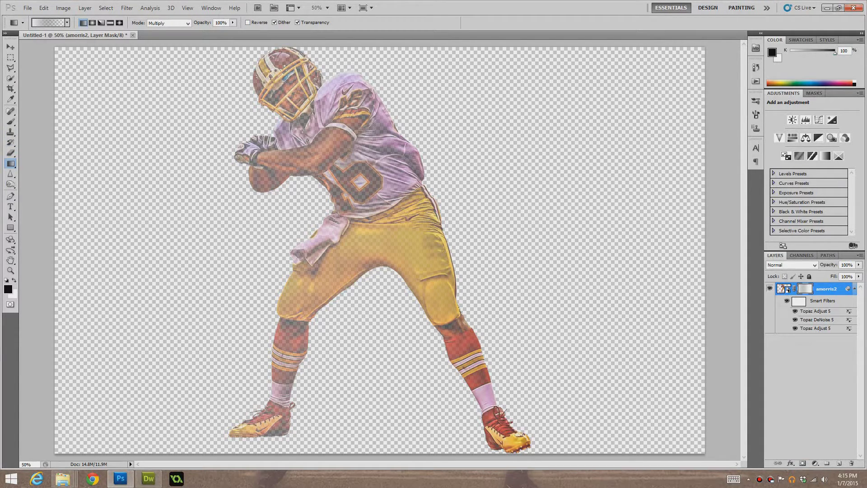
double_click(783, 289)
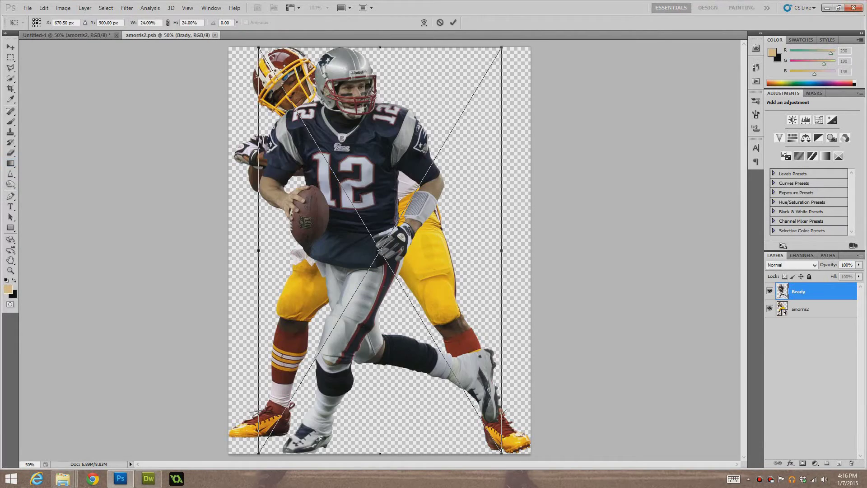
key("Return")
left_click(802, 309)
key("Delete")
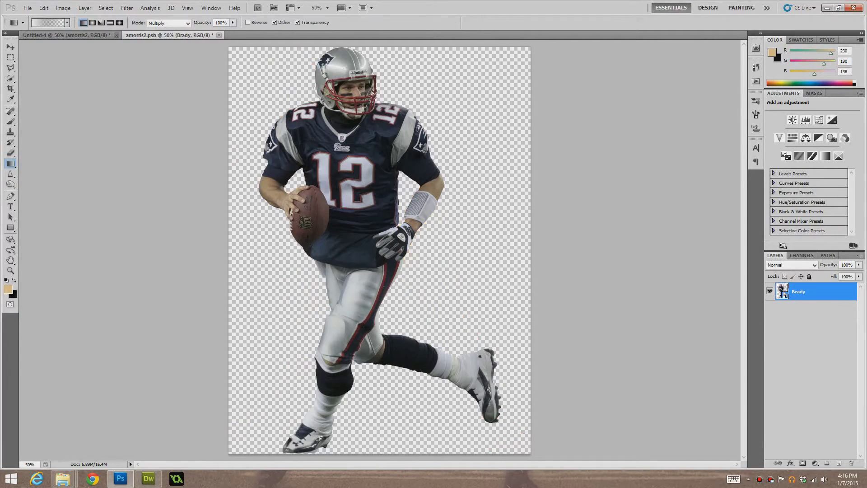
key("ctrl+s")
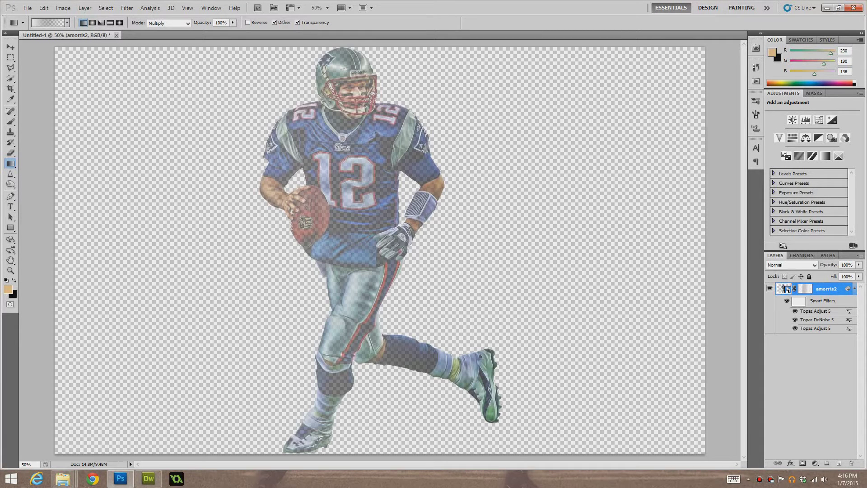
- Delete the smart object's layer mask and set the layer's opacity to 25%
left_click(848, 265)
right_click(806, 288)
left_click(795, 307)
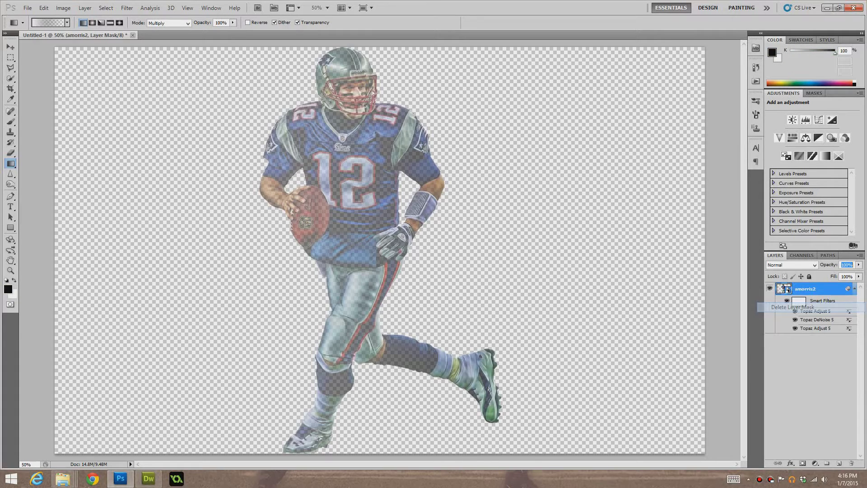
type("25")
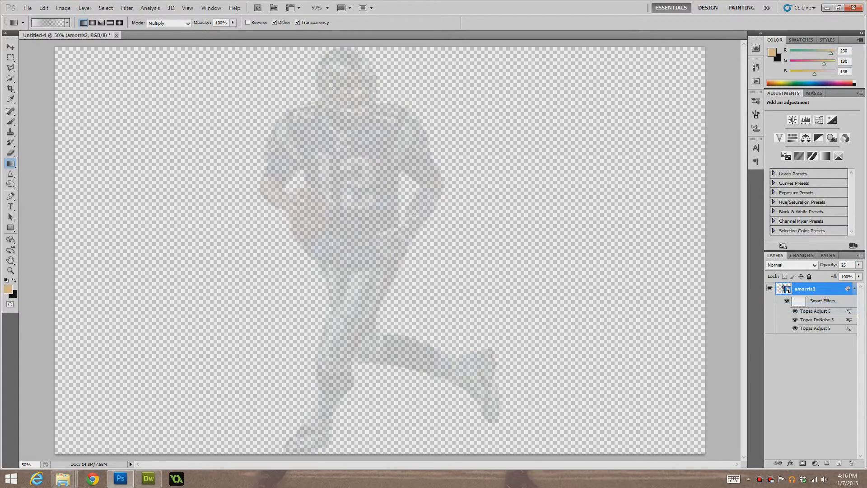
- Open the smart object's contents with the Brady layer at 25% opacity and close them without saving
double_click(784, 288)
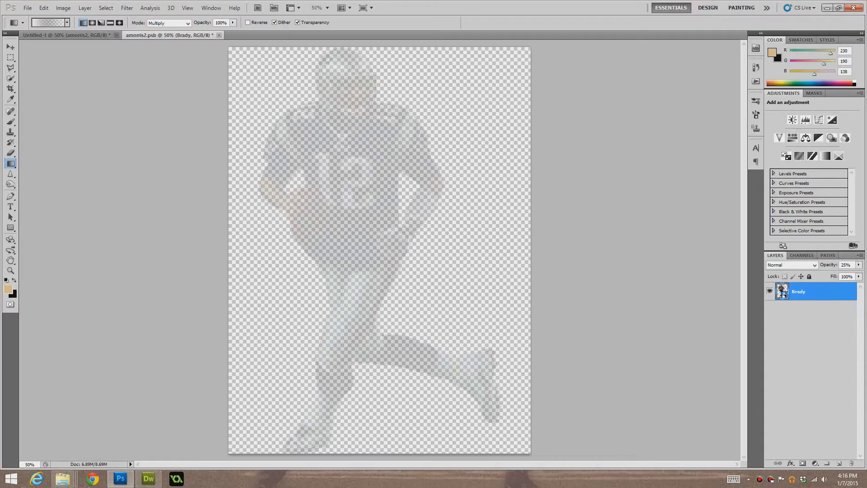
left_click(219, 35)
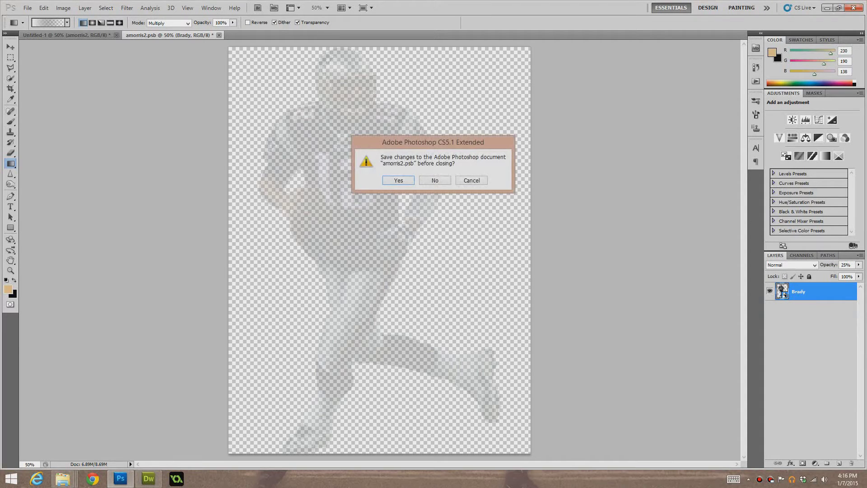
left_click(435, 180)
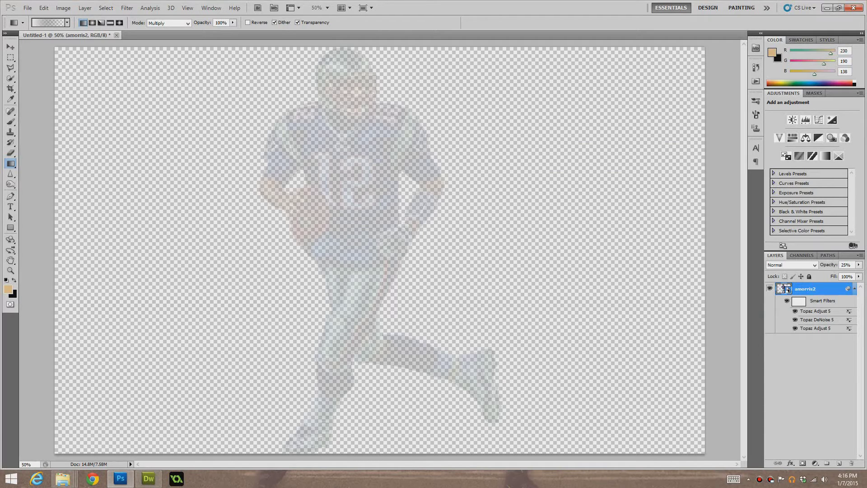
- Set the smart object layer's opacity to 100% and bring it back down to 25%
left_click(846, 265)
type("100")
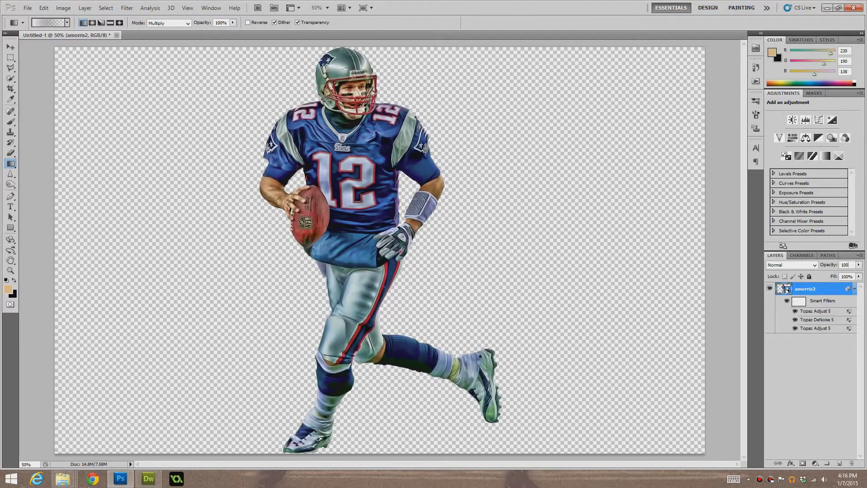
key("Return")
type("25")
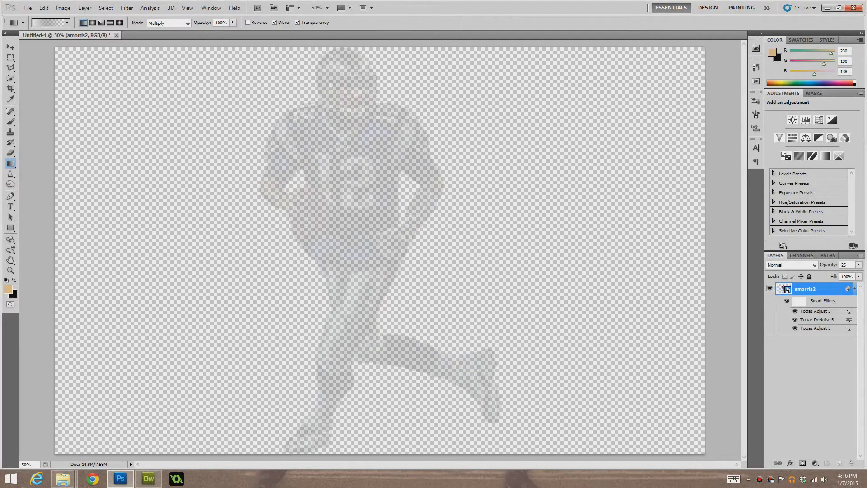
left_click(811, 375)
- Examine the Brady image inside the faded smart object and close the contents again
double_click(784, 289)
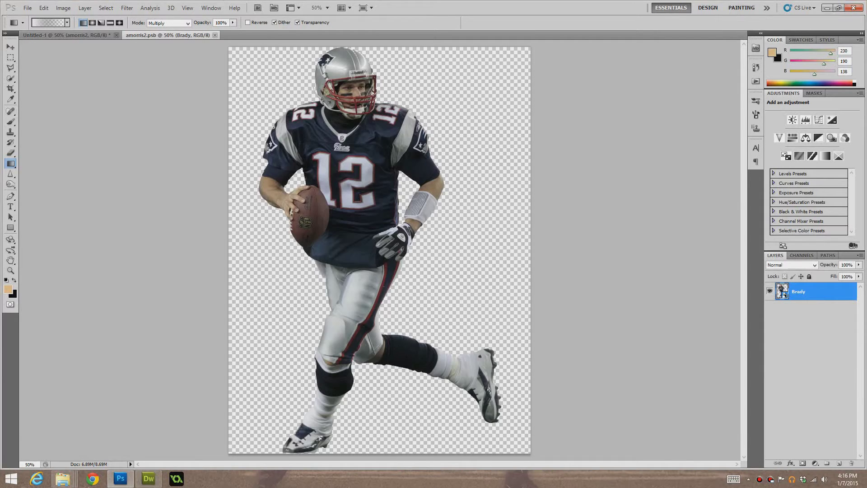
left_click(215, 35)
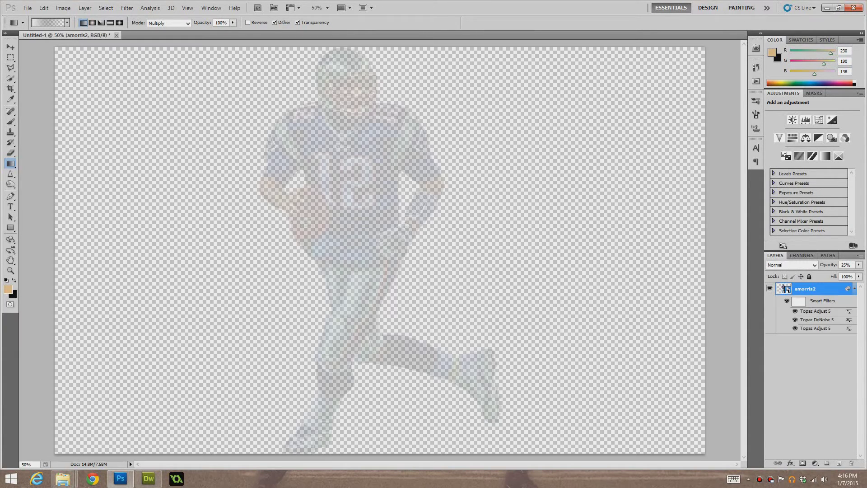
left_click(812, 375)
- Set the amorris2 smart object layer's opacity to 100%
left_click(808, 289)
double_click(846, 265)
type("100")
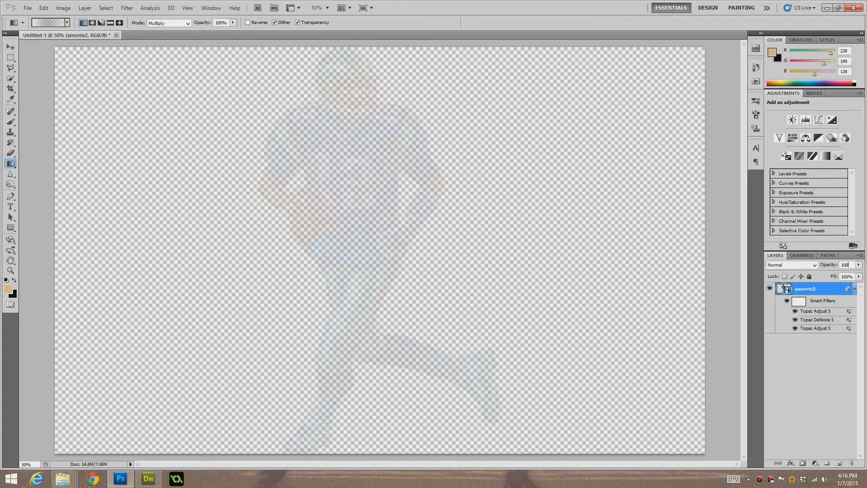
key("Return")
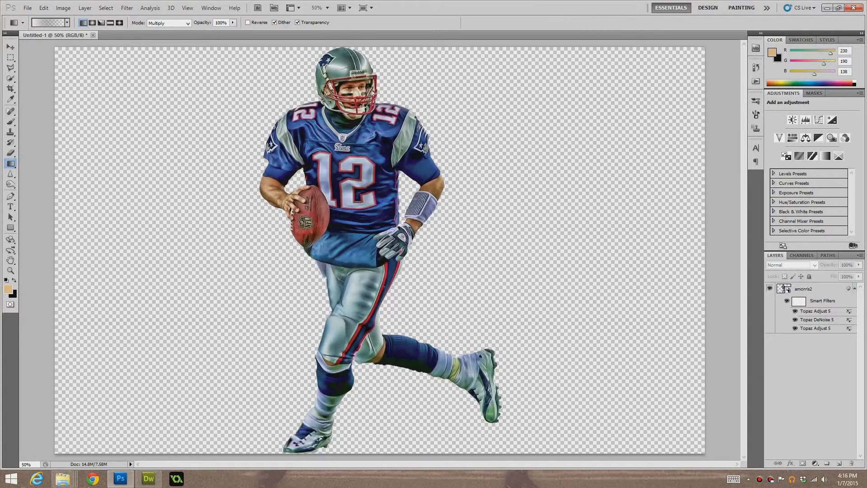